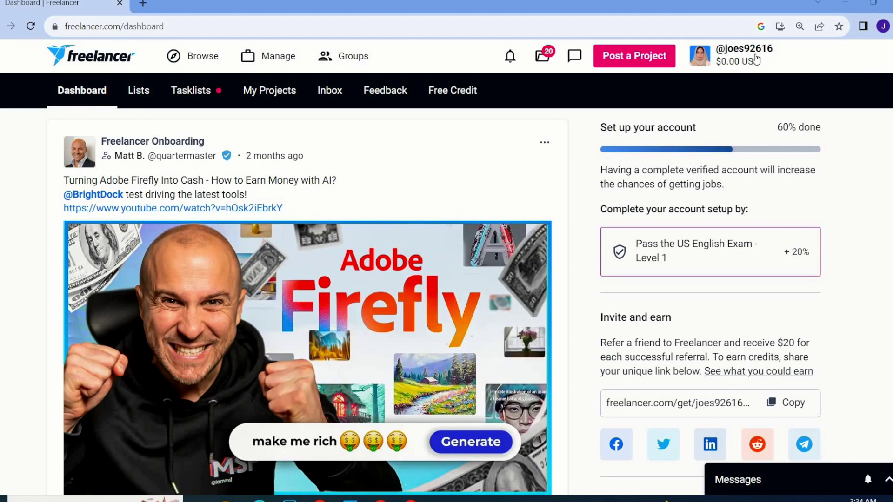
Choose Bid Insights from the profile account menu at the top right of the dashboard.
click(725, 64)
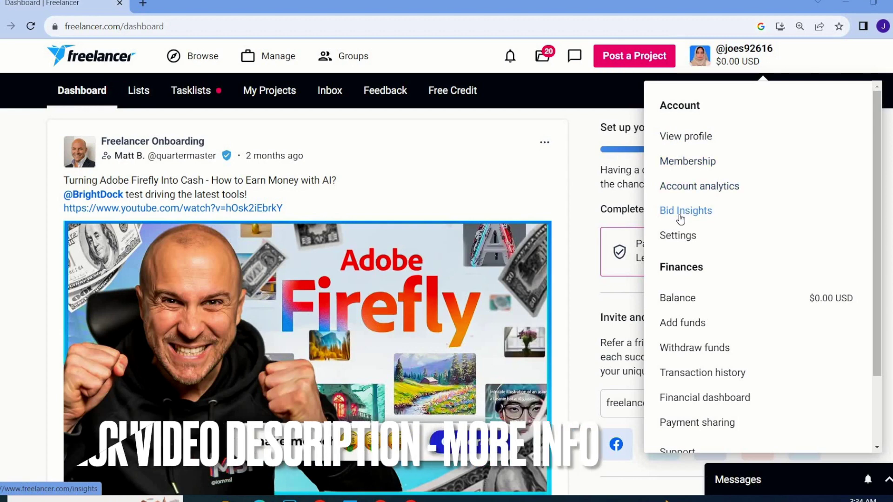
click(680, 211)
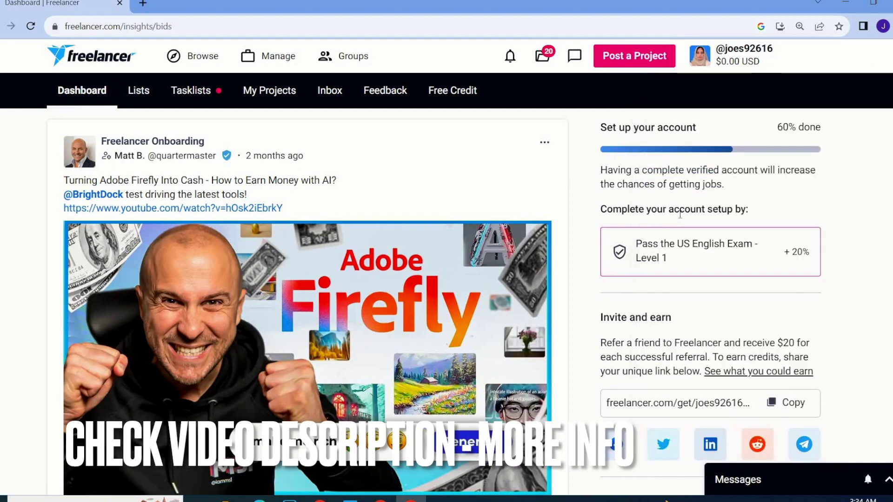